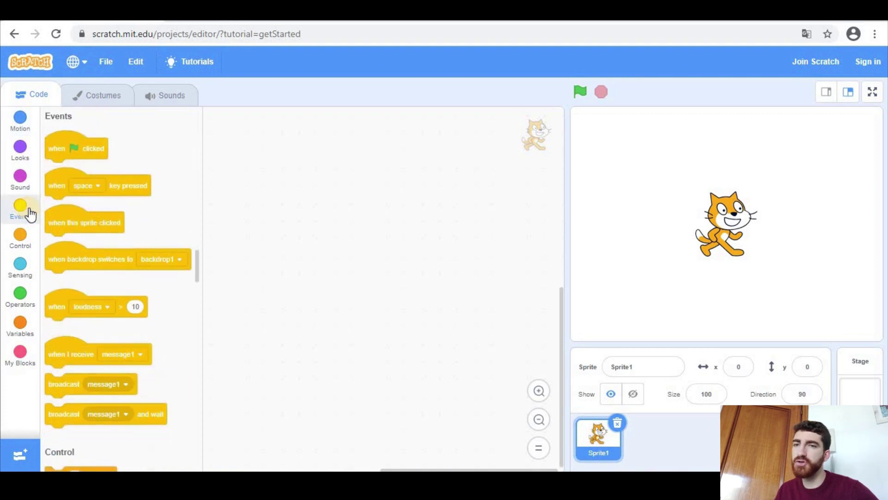
Step: Build a 'when right arrow key pressed' script that changes x by 10
{"action": "left_click_drag", "start_coordinate": [227, 191], "coordinate": [331, 189]}
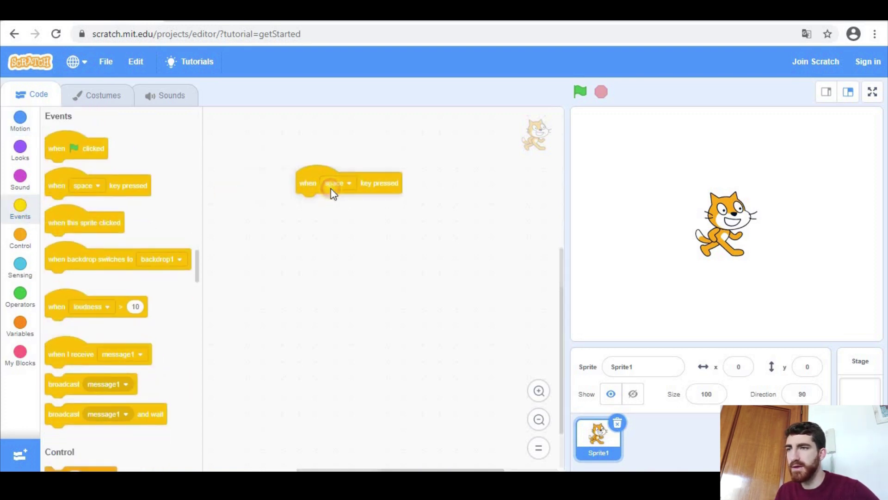
{"action": "left_click", "coordinate": [339, 183]}
{"action": "left_click", "coordinate": [332, 277]}
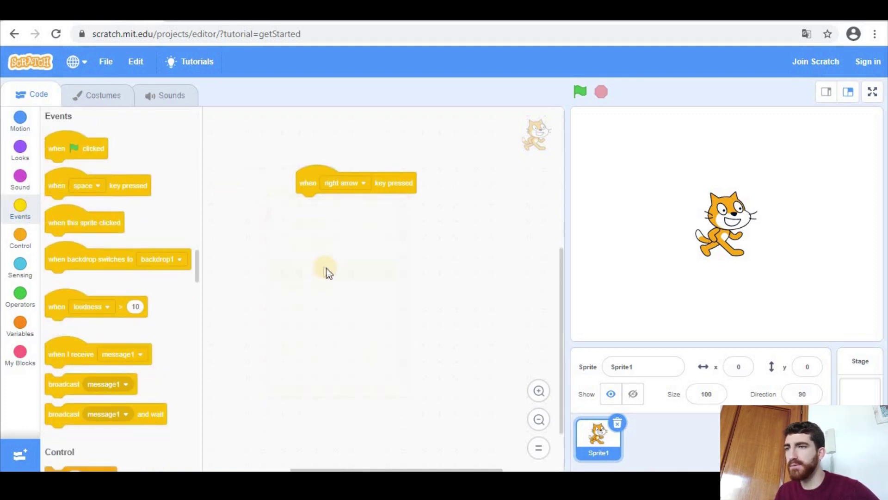
{"action": "left_click", "coordinate": [20, 125]}
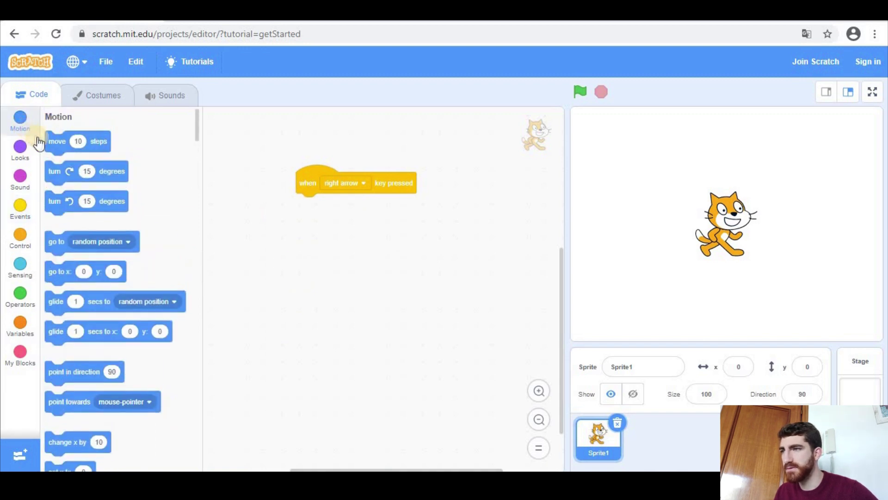
{"action": "scroll", "coordinate": [82, 313], "scroll_direction": "down", "scroll_amount": 3}
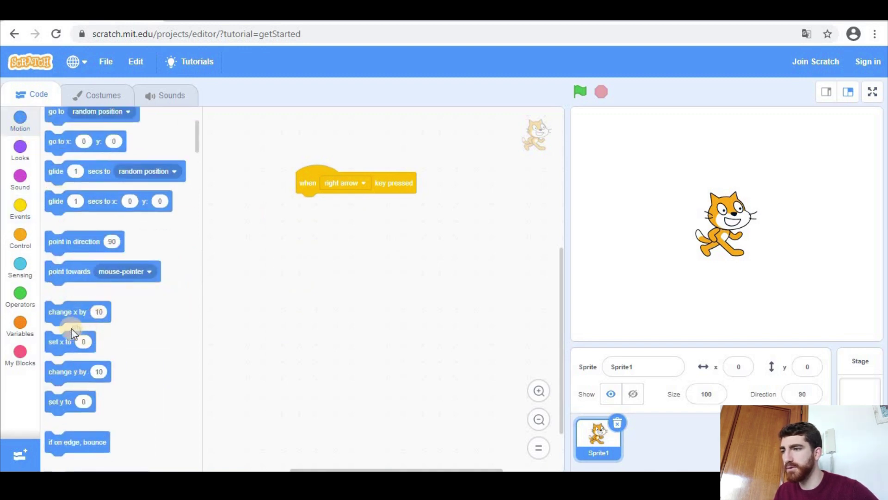
{"action": "left_click_drag", "start_coordinate": [67, 316], "coordinate": [336, 220]}
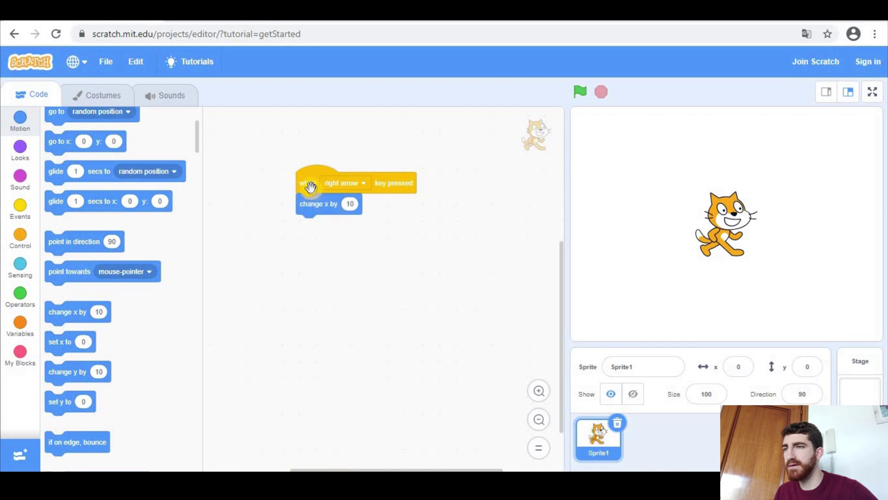
Step: Duplicate that script, switch its key to left arrow, and set x change to -10
{"action": "right_click", "coordinate": [311, 188]}
{"action": "left_click", "coordinate": [327, 198]}
{"action": "left_click", "coordinate": [347, 310]}
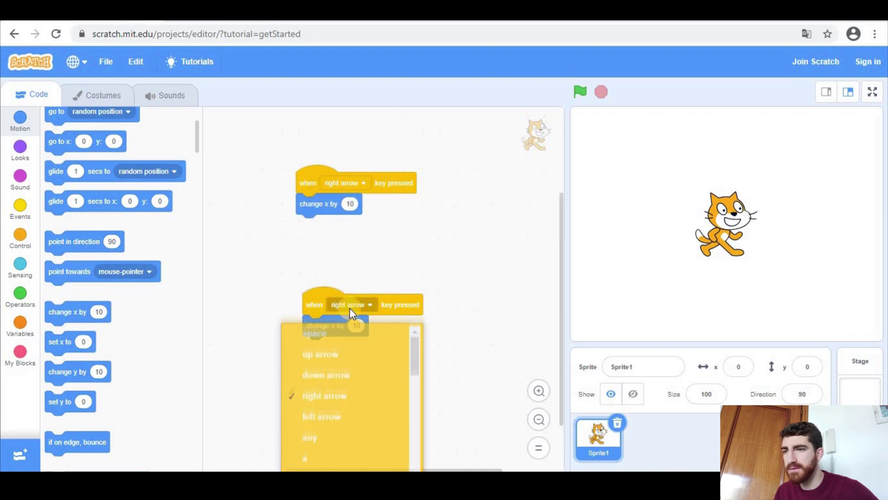
{"action": "left_click", "coordinate": [344, 412]}
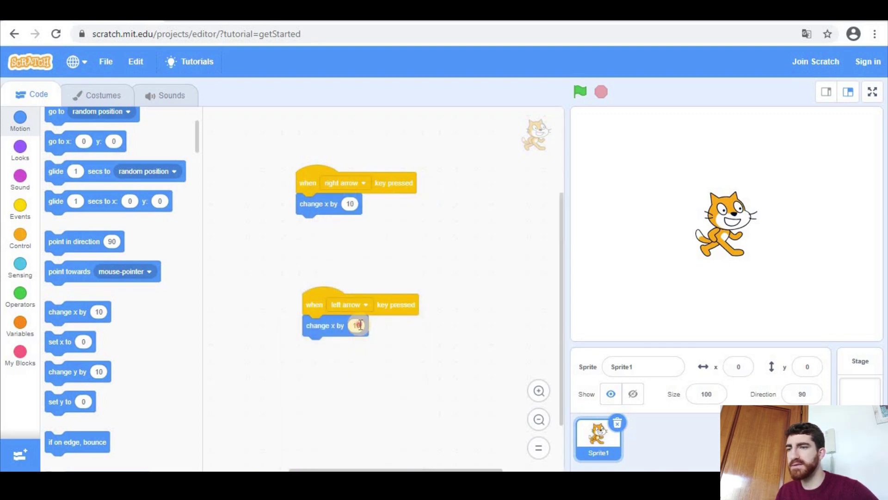
{"action": "type", "text": "-10"}
{"action": "left_click", "coordinate": [459, 428]}
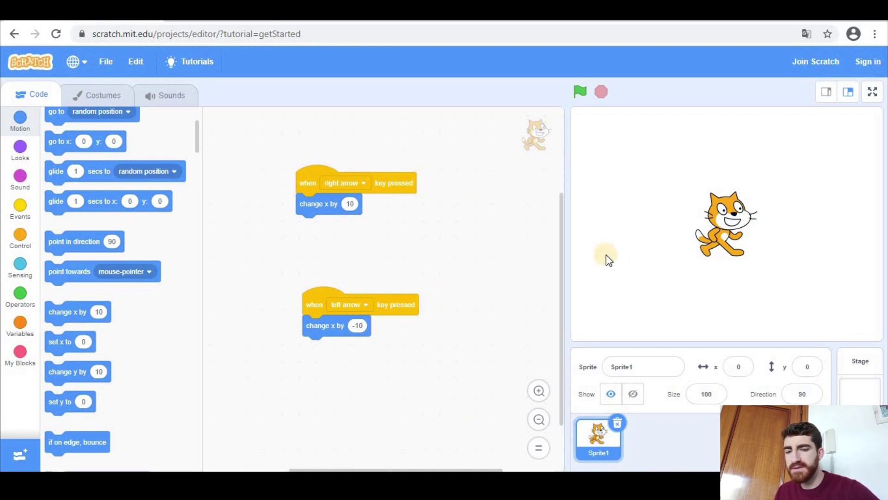
Step: Alternate left and right arrow presses to check the cat jumps both ways
{"action": "key", "text": "Left"}
{"action": "key", "text": "Left"}
{"action": "key", "text": "Left"}
{"action": "key", "text": "Left"}
{"action": "key", "text": "Left"}
{"action": "key", "text": "Left"}
{"action": "key", "text": "Left"}
{"action": "key", "text": "Right"}
{"action": "key", "text": "Right"}
{"action": "key", "text": "Right"}
{"action": "key", "text": "Right"}
{"action": "key", "text": "Right"}
{"action": "key", "text": "Right"}
{"action": "key", "text": "Right"}
{"action": "key", "text": "Right"}
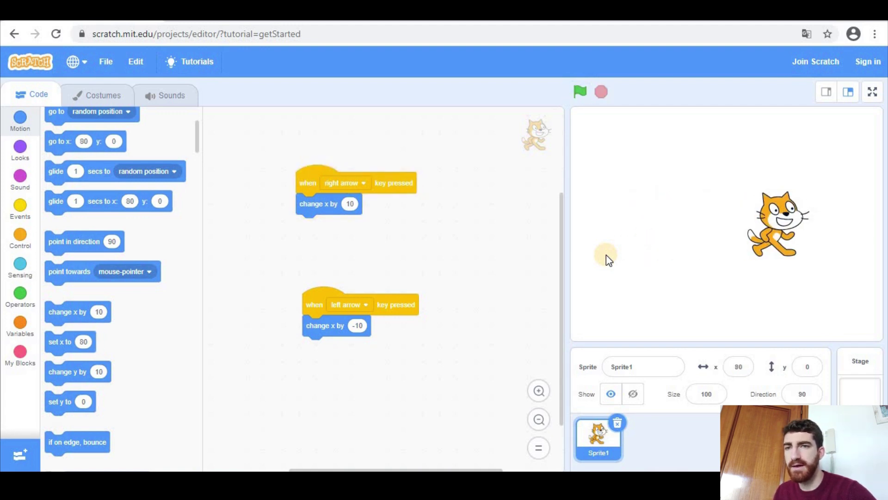
{"action": "key", "text": "Left"}
{"action": "key", "text": "Left"}
{"action": "key", "text": "Left"}
{"action": "key", "text": "Left"}
{"action": "key", "text": "Left"}
{"action": "key", "text": "Left"}
{"action": "key", "text": "Right"}
{"action": "key", "text": "Right"}
{"action": "key", "text": "Right"}
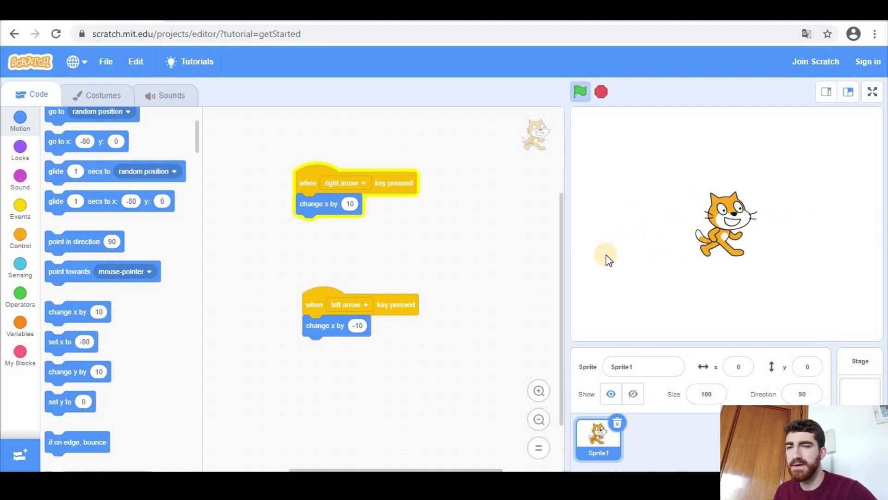
{"action": "key", "text": "Right"}
{"action": "key", "text": "Right"}
{"action": "key", "text": "Right"}
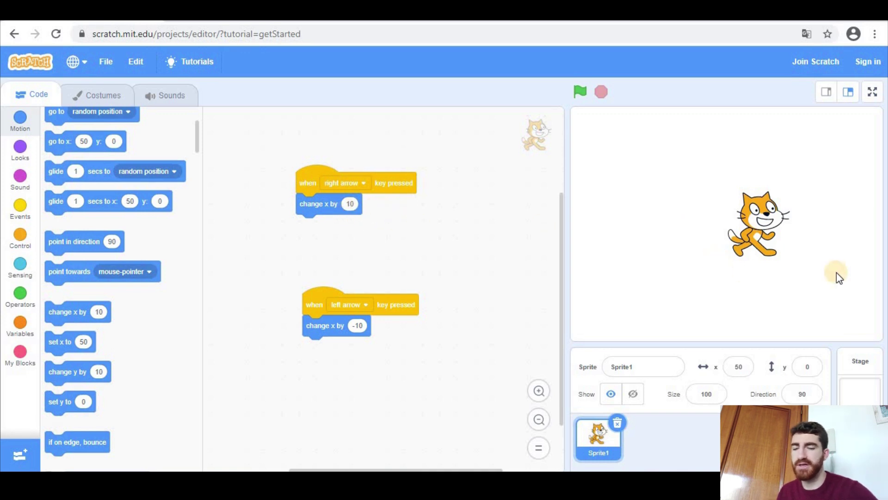
{"action": "key", "text": "Left"}
{"action": "key", "text": "Left"}
{"action": "key", "text": "Left"}
{"action": "key", "text": "Left"}
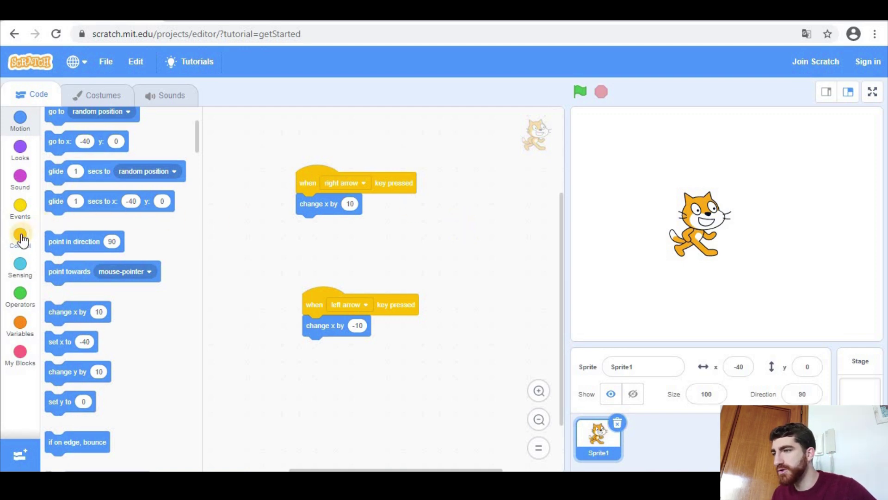
{"action": "left_click", "coordinate": [38, 238]}
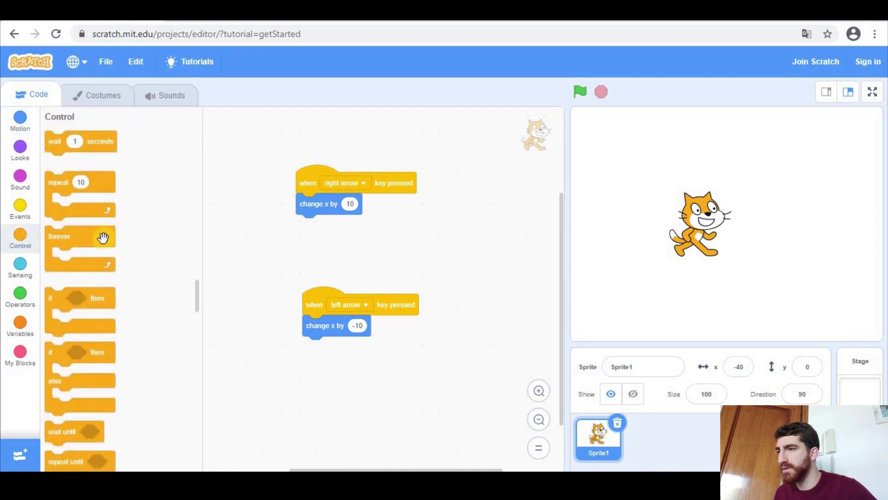
{"action": "scroll", "coordinate": [81, 300], "scroll_direction": "down", "scroll_amount": 3}
Step: Wrap 'change x by 10' in a repeat-until loop with a 'not' condition
{"action": "left_click_drag", "start_coordinate": [64, 335], "coordinate": [318, 203]}
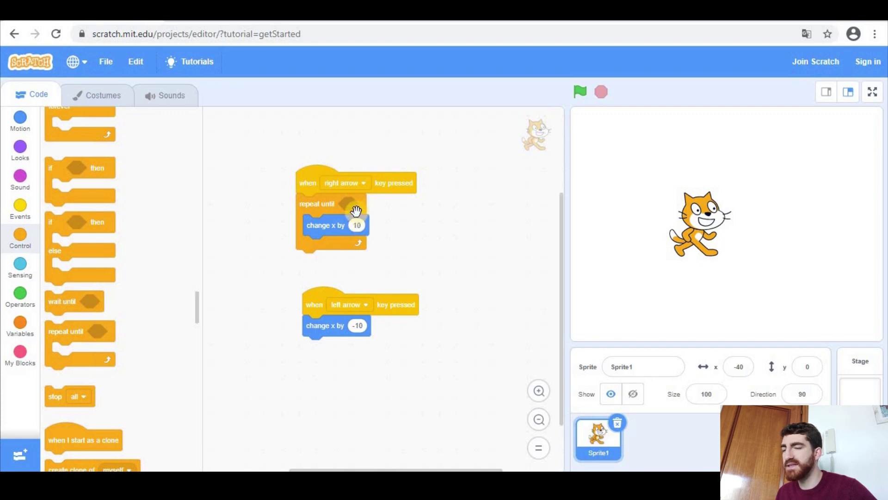
{"action": "left_click", "coordinate": [19, 303]}
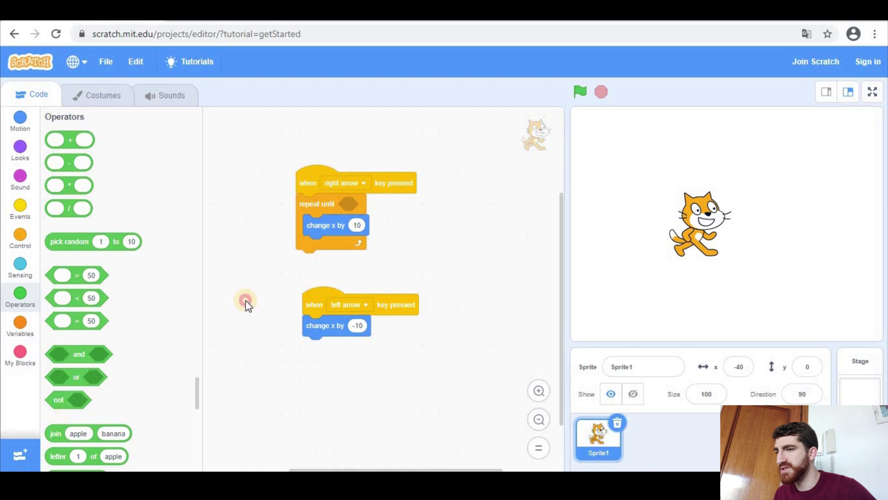
{"action": "left_click_drag", "start_coordinate": [88, 392], "coordinate": [381, 198]}
Step: Put 'key right arrow pressed?' inside the 'not', then hold right to test
{"action": "left_click", "coordinate": [35, 276]}
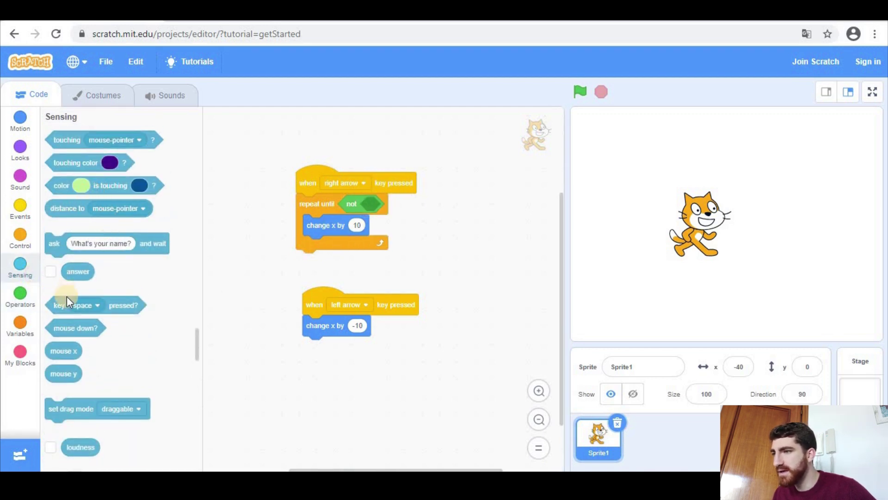
{"action": "left_click_drag", "start_coordinate": [91, 305], "coordinate": [406, 205]}
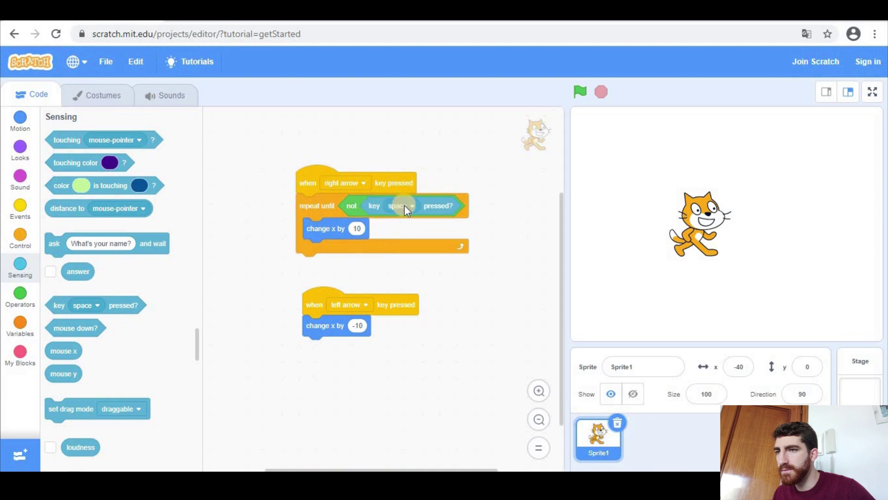
{"action": "left_click", "coordinate": [405, 205]}
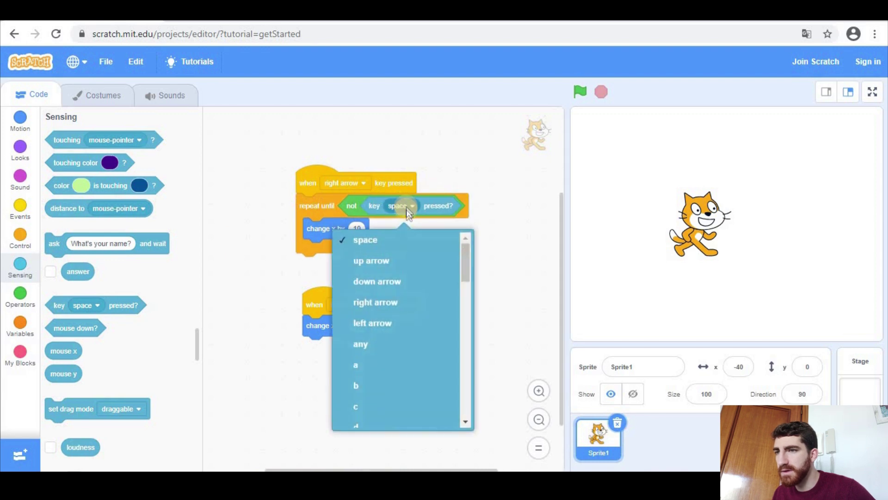
{"action": "left_click", "coordinate": [392, 301]}
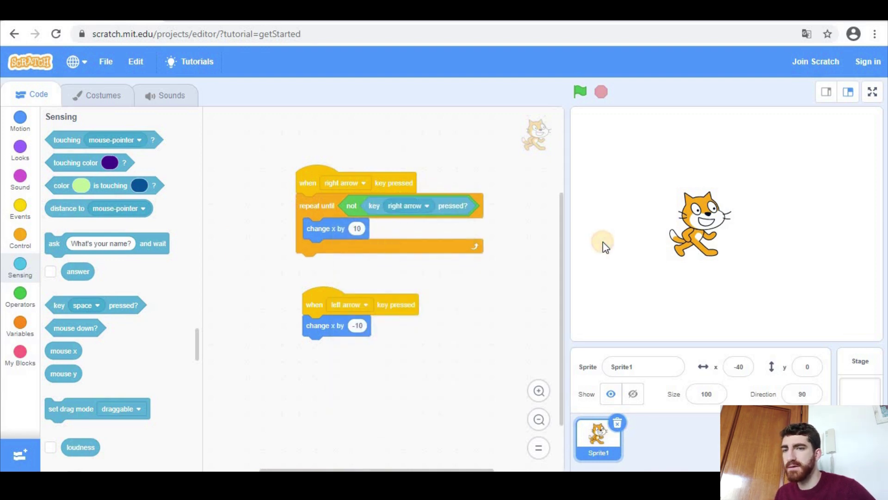
{"action": "key", "text": "Right"}
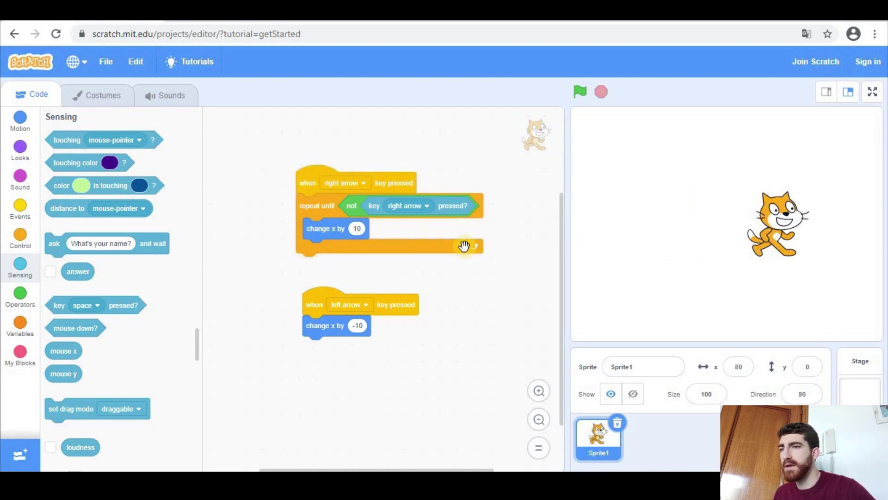
{"action": "right_click", "coordinate": [310, 210]}
Step: Copy the loop with 'change x by -10' and a left-arrow check, then go full screen
{"action": "left_click", "coordinate": [336, 223]}
{"action": "left_click", "coordinate": [326, 400]}
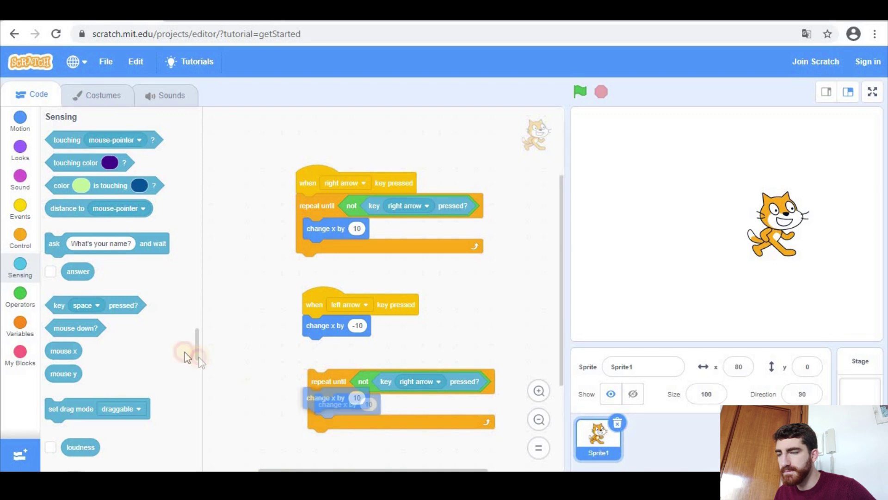
{"action": "left_click_drag", "start_coordinate": [186, 358], "coordinate": [174, 340]}
{"action": "mouse_move", "coordinate": [323, 325]}
{"action": "left_mouse_down"}
{"action": "mouse_move", "coordinate": [330, 402]}
{"action": "mouse_move", "coordinate": [326, 334]}
{"action": "left_mouse_up"}
{"action": "left_click", "coordinate": [415, 330]}
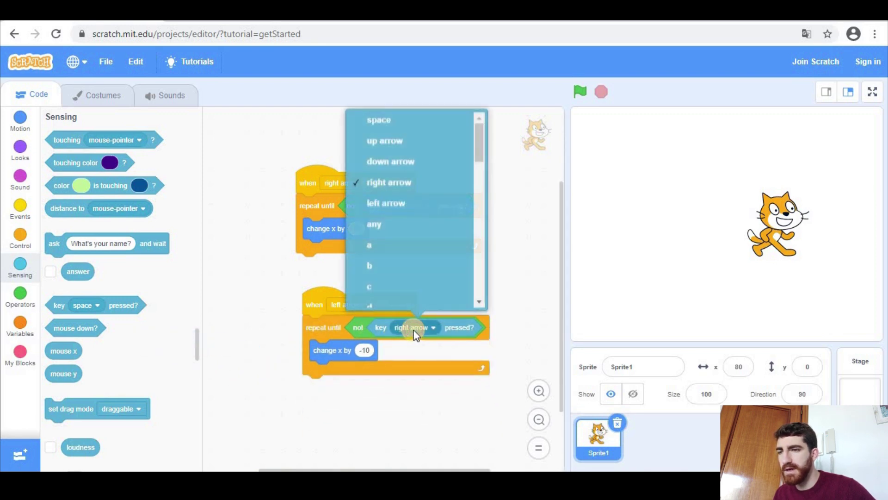
{"action": "left_click", "coordinate": [410, 205]}
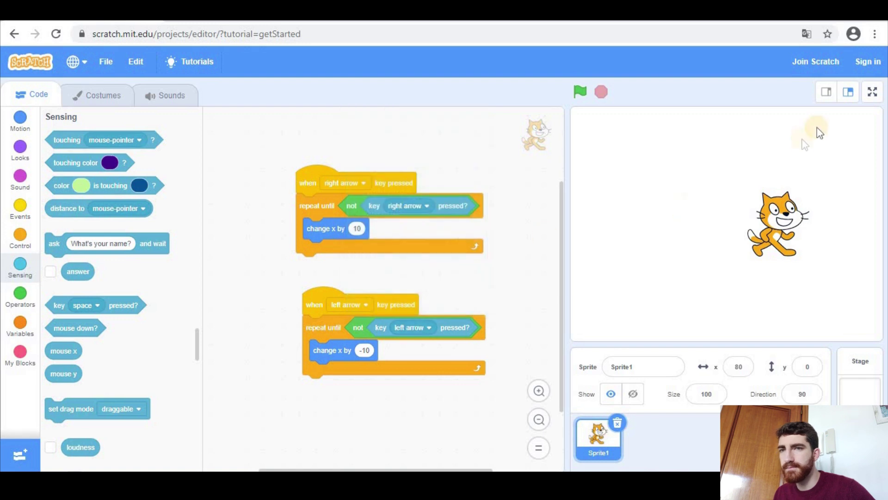
{"action": "left_click", "coordinate": [876, 93]}
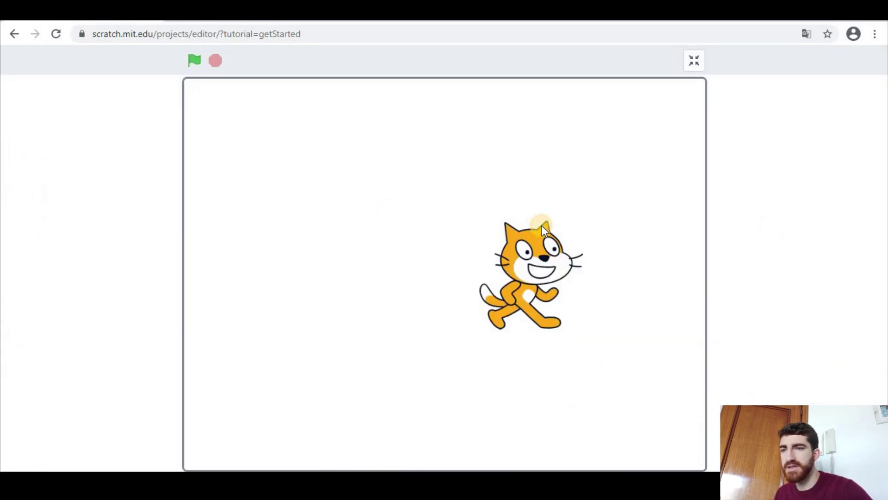
Step: Hold left and right arrows in turn to slide the cat across the full-screen stage
{"action": "key", "text": "Left"}
{"action": "key", "text": "Right"}
{"action": "key", "text": "Left"}
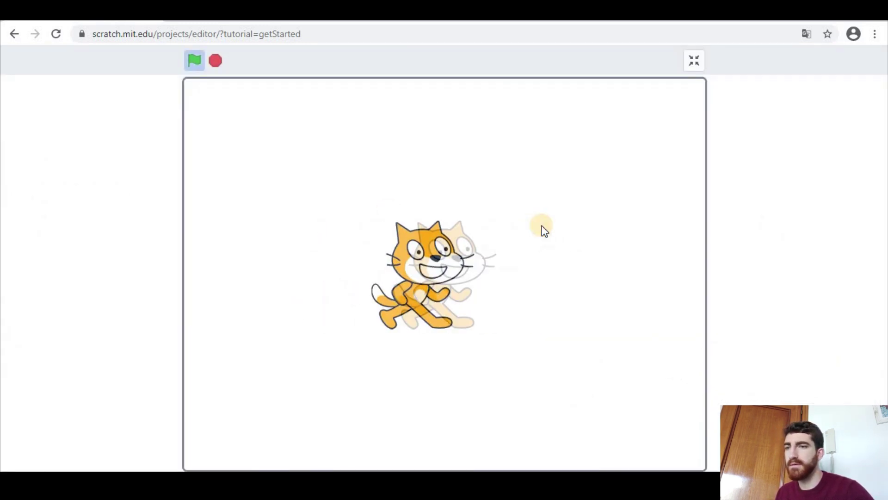
{"action": "key", "text": "Right"}
{"action": "key", "text": "Left"}
{"action": "key", "text": "Right"}
{"action": "key", "text": "Left"}
{"action": "key", "text": "Right"}
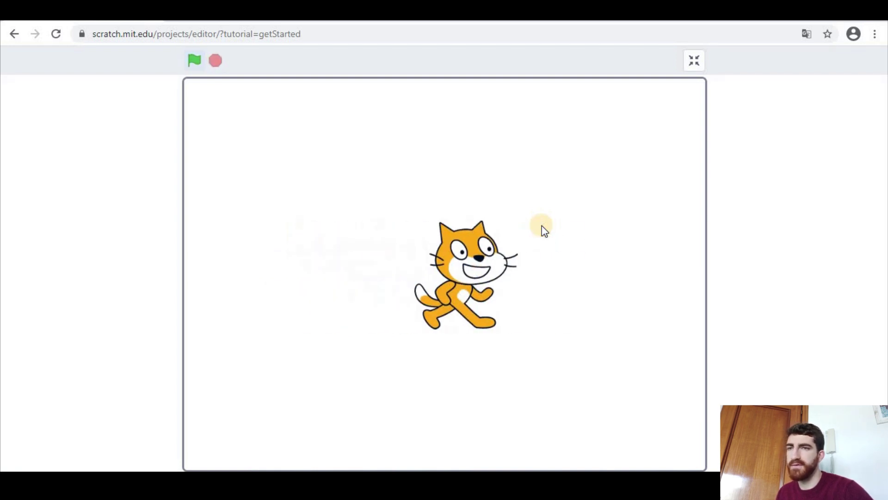
{"action": "left_click", "coordinate": [695, 62]}
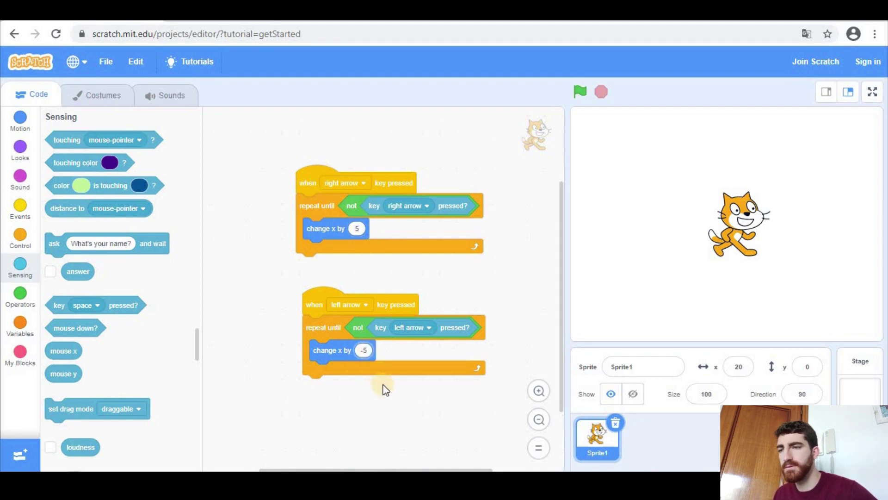
Step: Hold the left arrow to check the cat slides with the smaller step
{"action": "key", "text": "Left"}
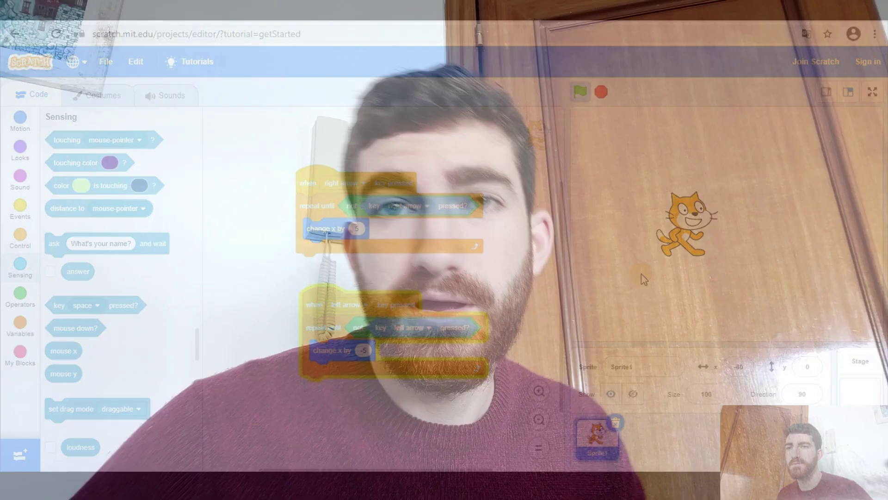